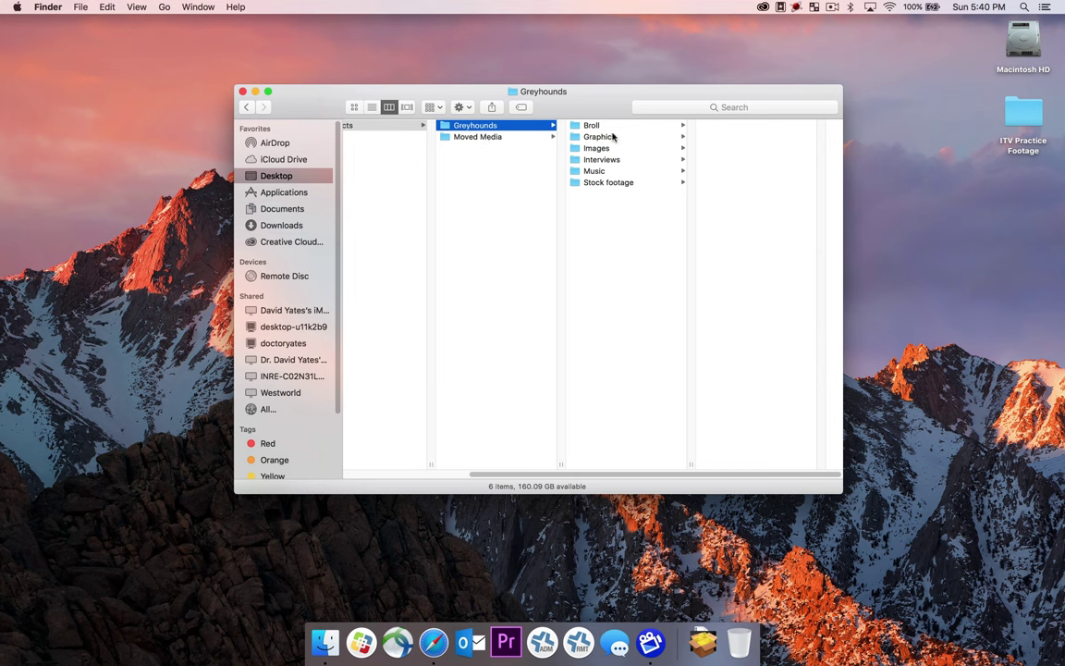
Drag the six footage subfolders from Greyhounds into Moved Media, then confirm Greyhounds is empty
{"action": "left_click", "coordinate": [504, 137]}
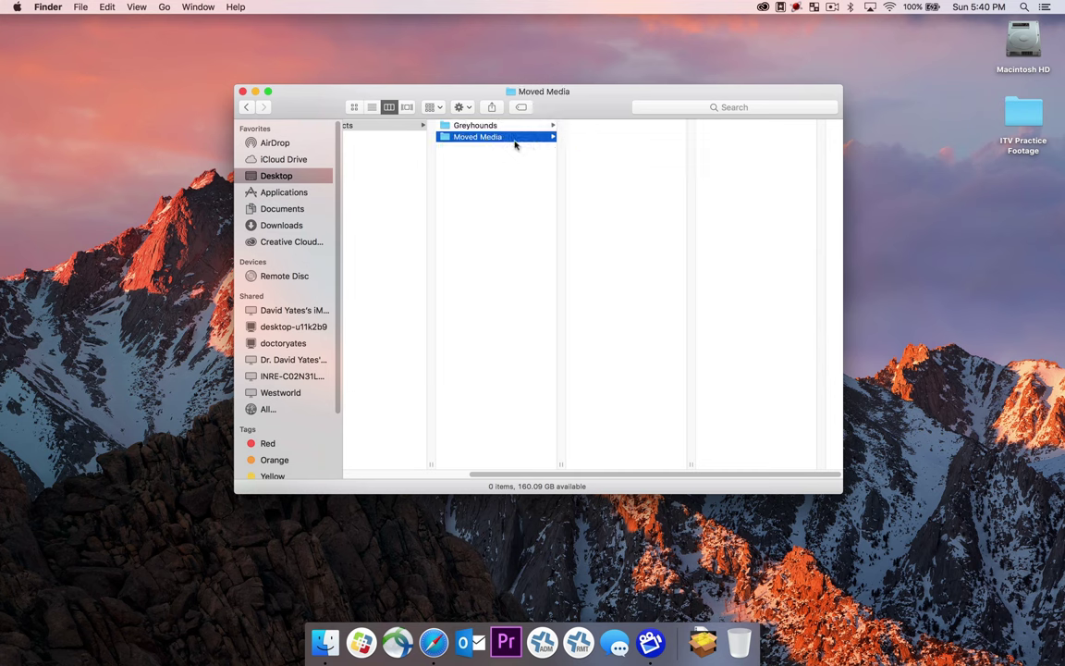
{"action": "left_click", "coordinate": [502, 124]}
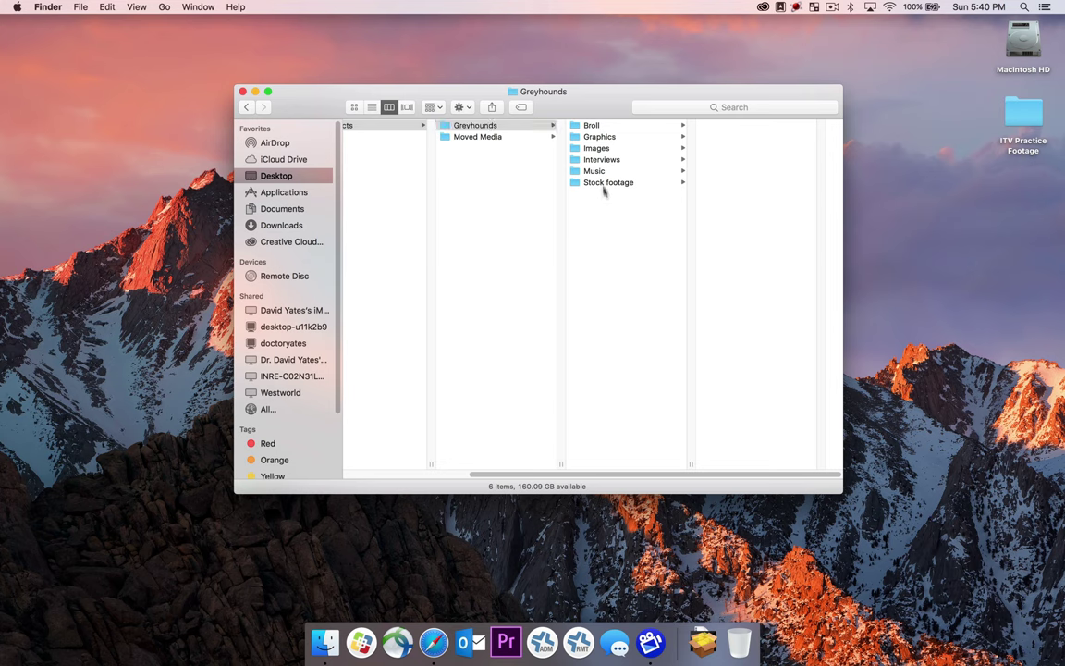
{"action": "left_click_drag", "start_coordinate": [604, 189], "coordinate": [492, 140]}
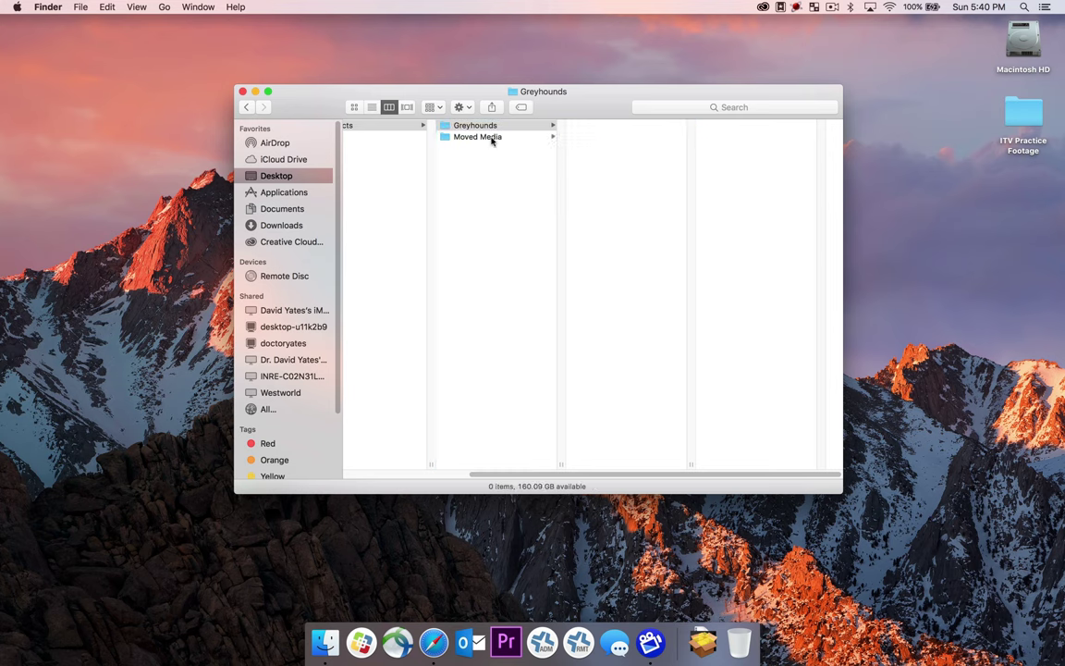
{"action": "left_click", "coordinate": [492, 137]}
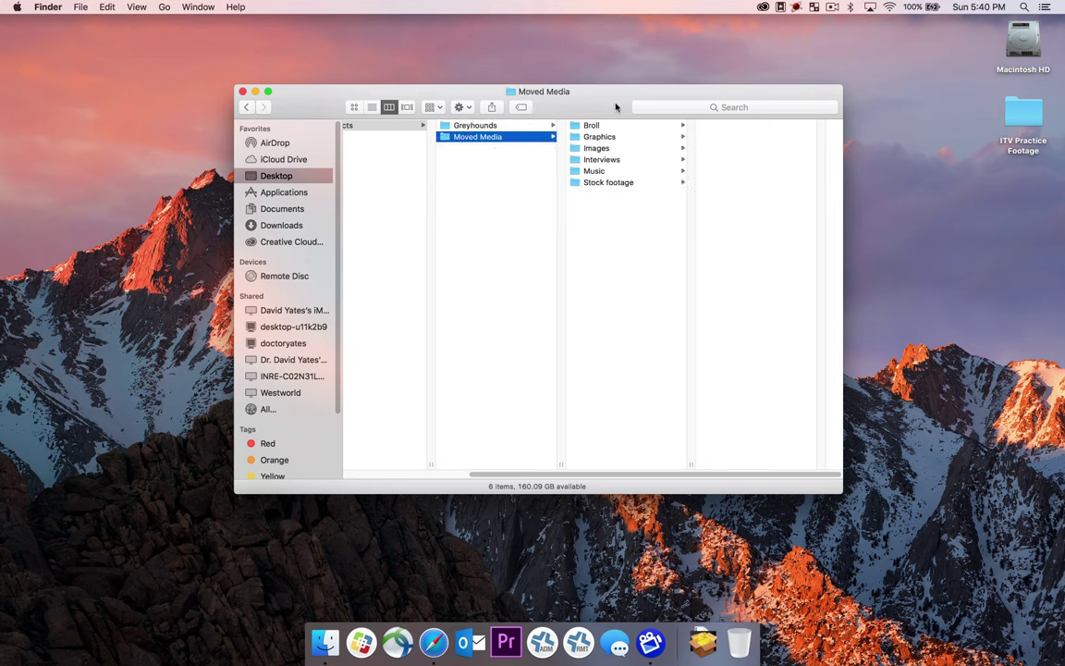
{"action": "left_click", "coordinate": [477, 125]}
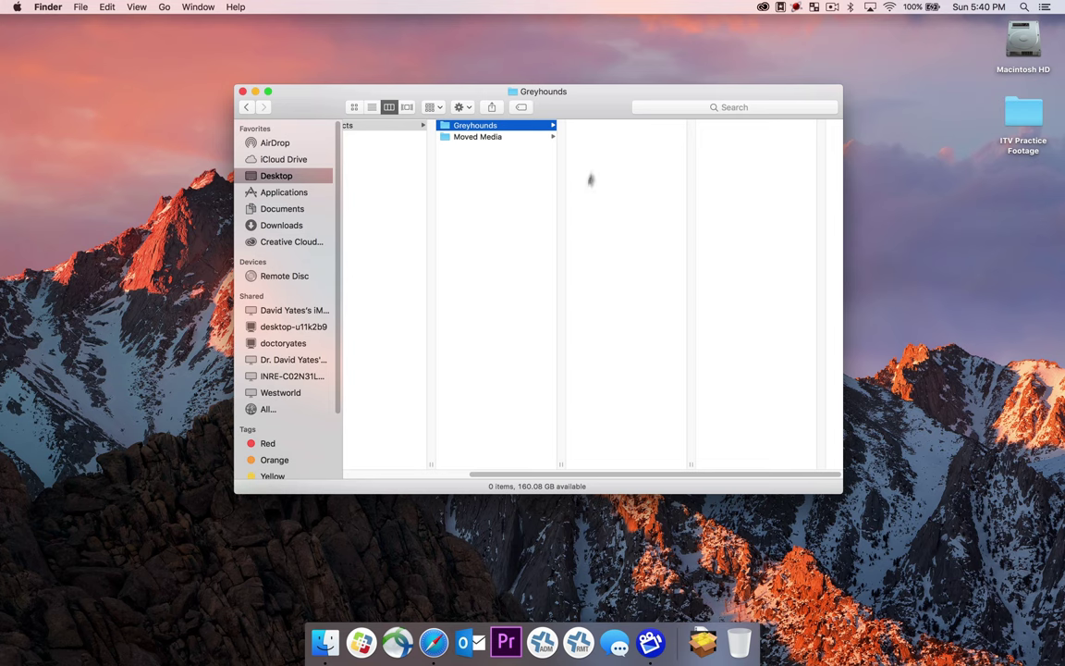
Launch Premiere Pro and open Greyhounds from the Start screen's Recent list
{"action": "left_click", "coordinate": [505, 638]}
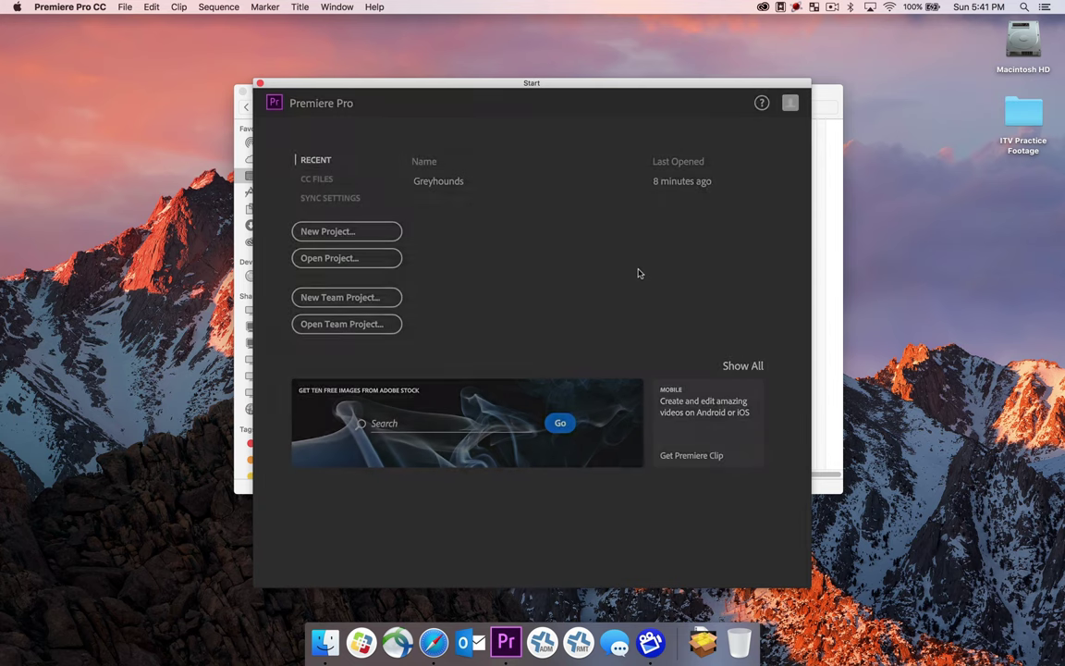
{"action": "left_click", "coordinate": [442, 182]}
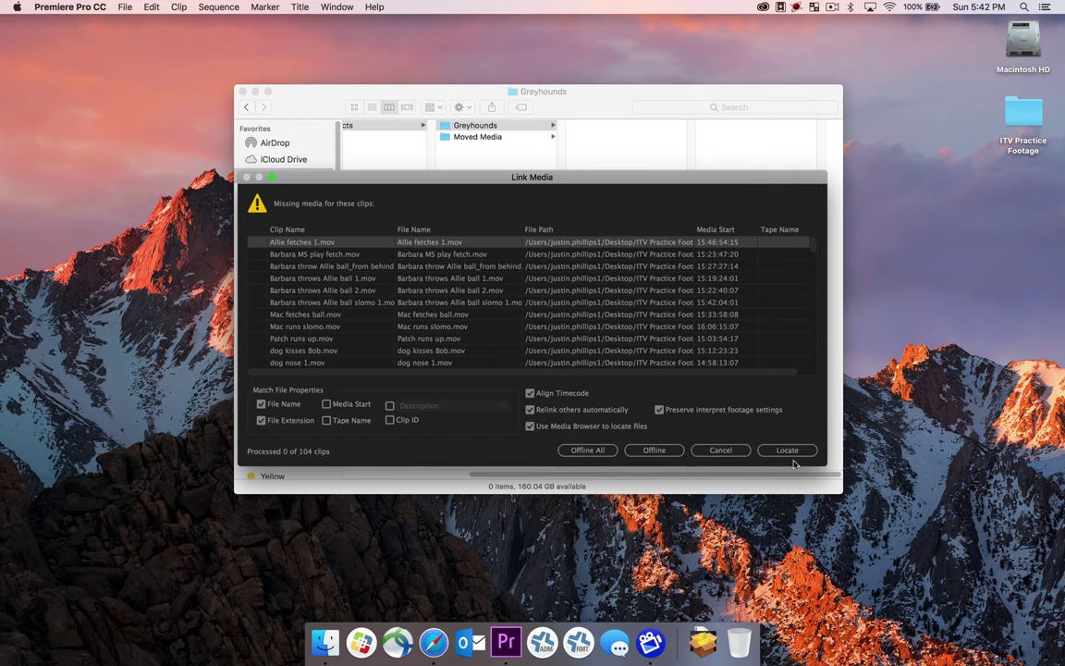
Cancel the Link Media dialog to open the project with offline clips
{"action": "left_click", "coordinate": [720, 449]}
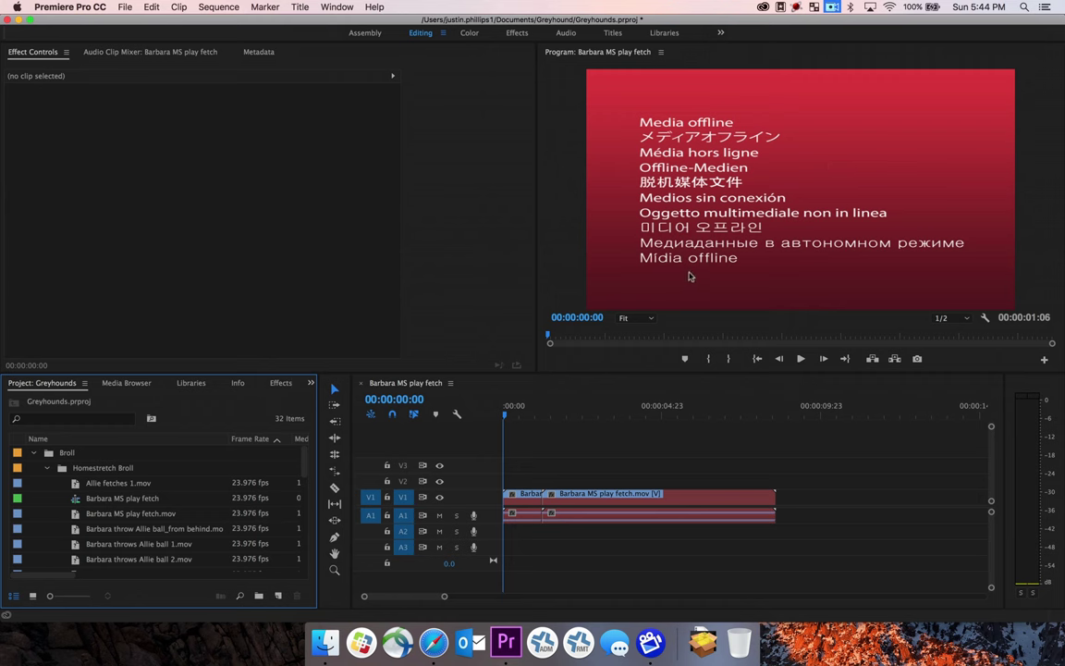
{"action": "left_click", "coordinate": [530, 422]}
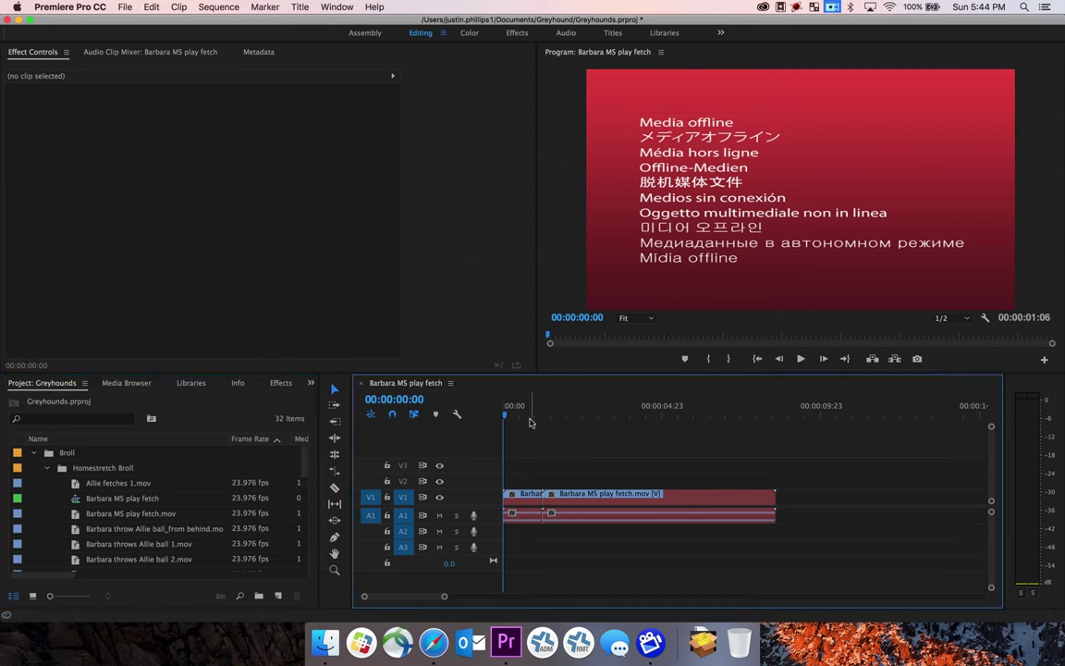
{"action": "left_click", "coordinate": [522, 416]}
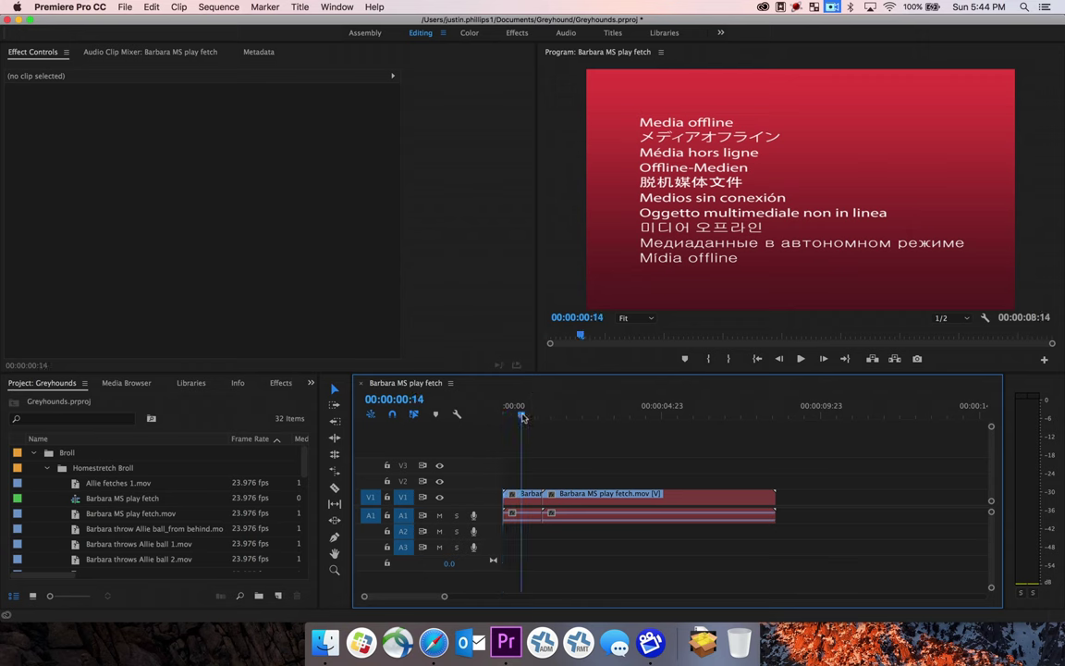
{"action": "mouse_move", "coordinate": [522, 416]}
{"action": "left_mouse_down"}
{"action": "mouse_move", "coordinate": [600, 416]}
{"action": "mouse_move", "coordinate": [541, 416]}
{"action": "left_mouse_up"}
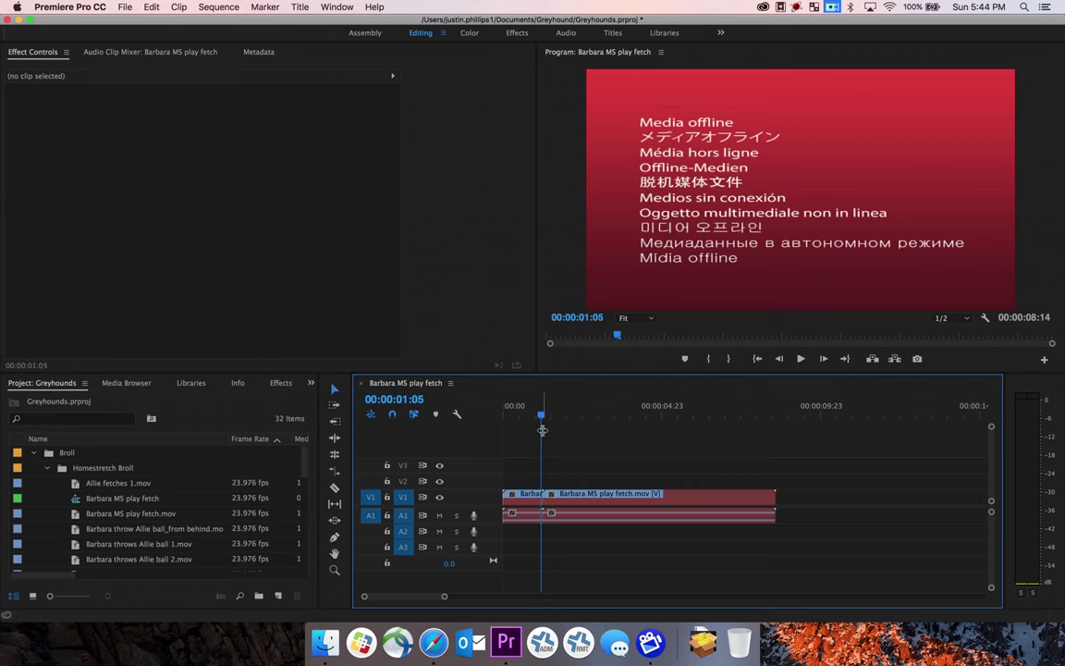
{"action": "left_click", "coordinate": [204, 410]}
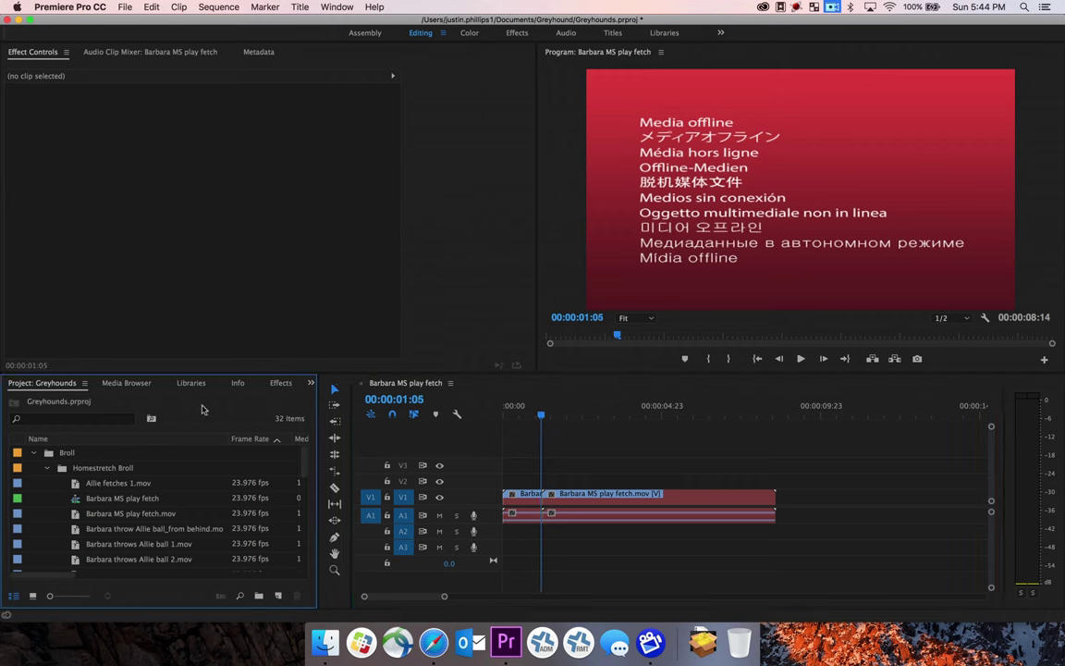
{"action": "scroll", "coordinate": [75, 513], "scroll_direction": "down", "scroll_amount": 3}
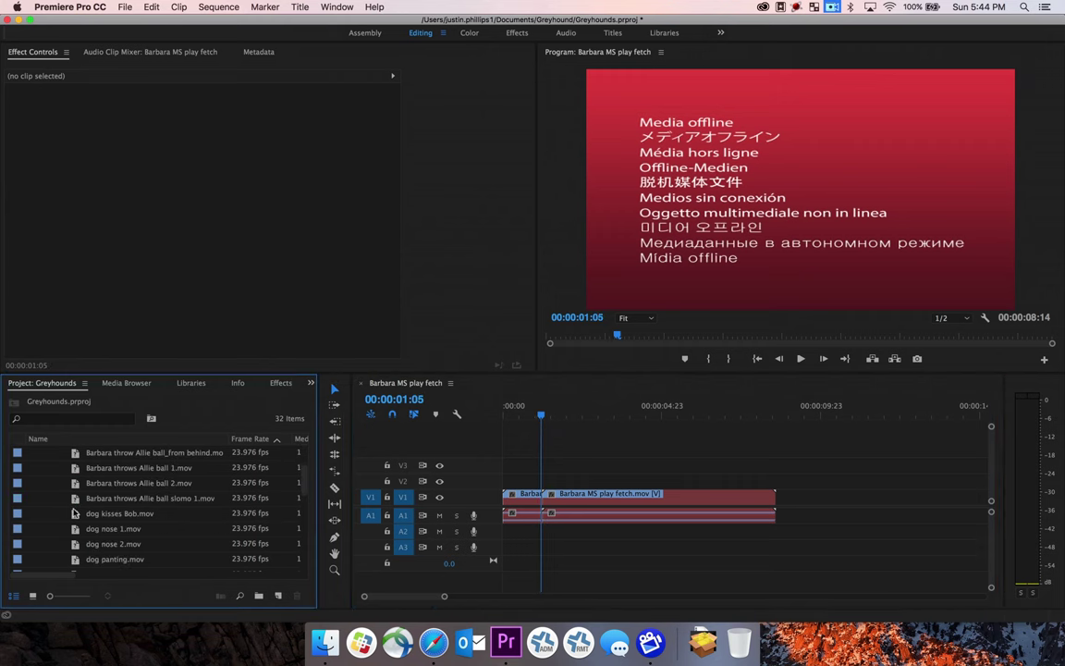
{"action": "left_click", "coordinate": [75, 513]}
{"action": "key", "text": "Up"}
{"action": "key", "text": "Up"}
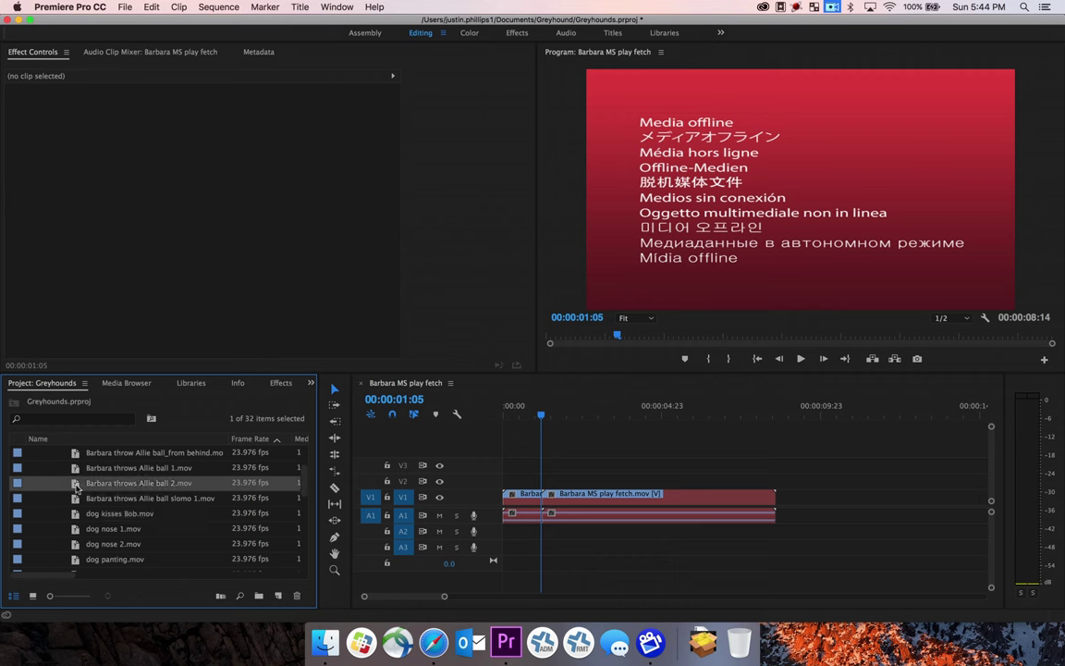
{"action": "left_click", "coordinate": [78, 469]}
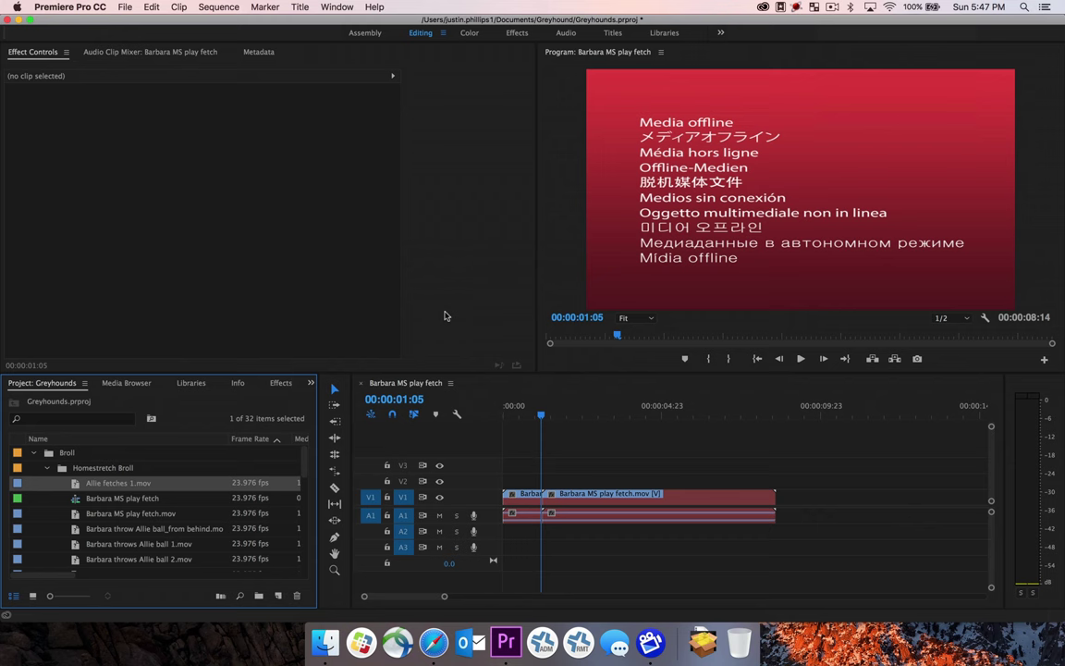
Start Link Media for Allie fetches 1.mov and open its Locate File browser
{"action": "right_click", "coordinate": [102, 486]}
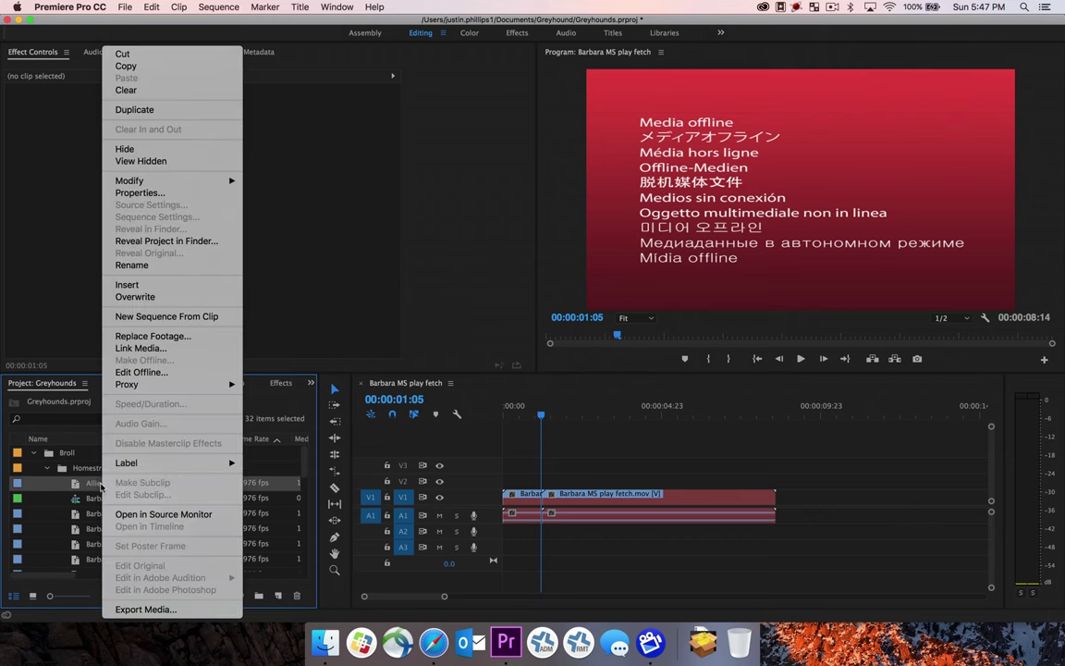
{"action": "left_click", "coordinate": [146, 349]}
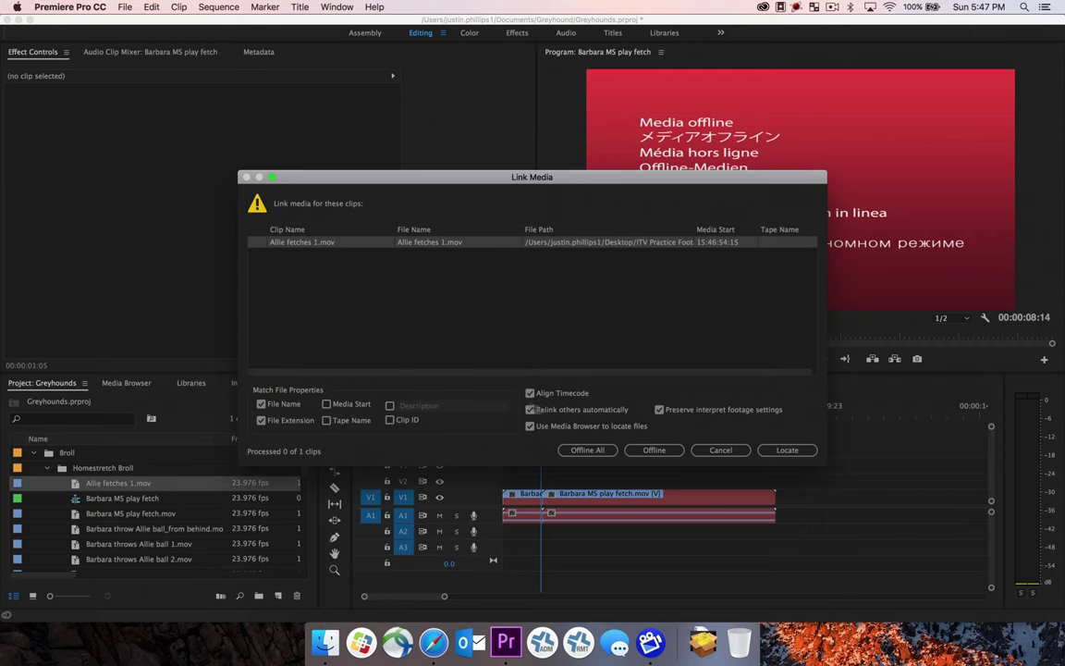
{"action": "left_click", "coordinate": [785, 450]}
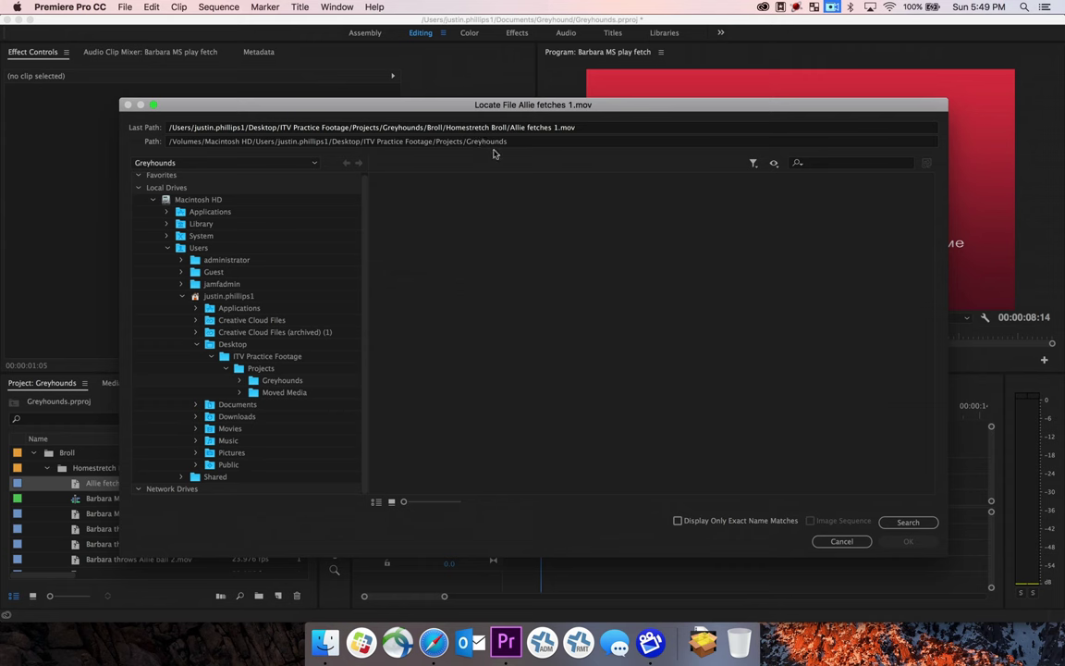
Search the Projects folder and relink Allie fetches 1.mov to its Moved Media/Broll/Homestretch Broll copy
{"action": "scroll", "coordinate": [243, 215], "scroll_direction": "up", "scroll_amount": 1}
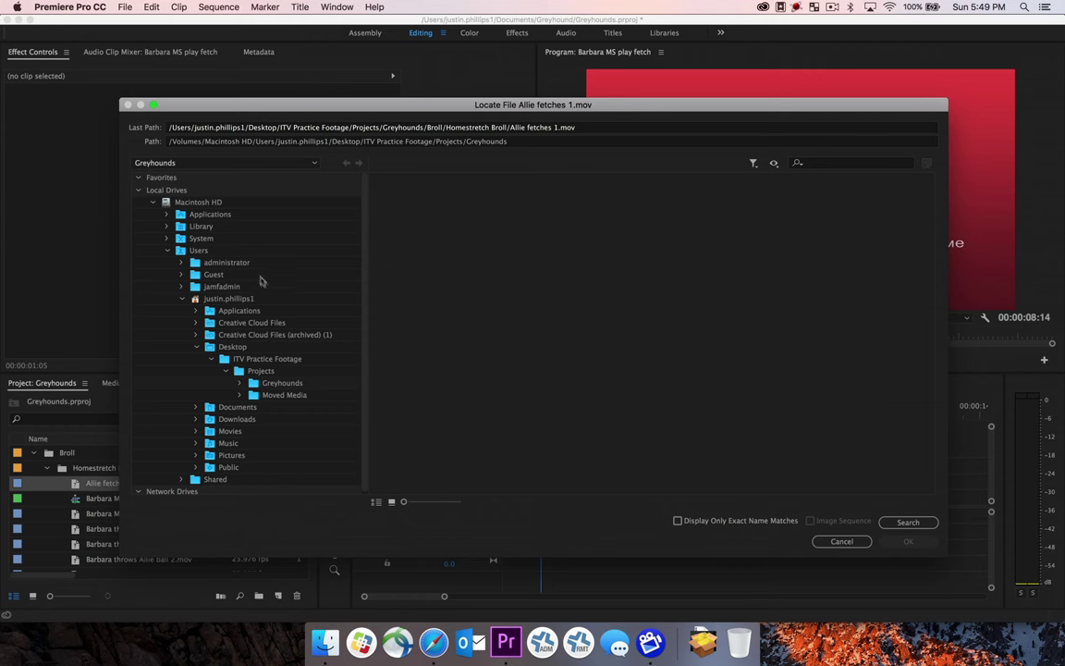
{"action": "left_click", "coordinate": [286, 396]}
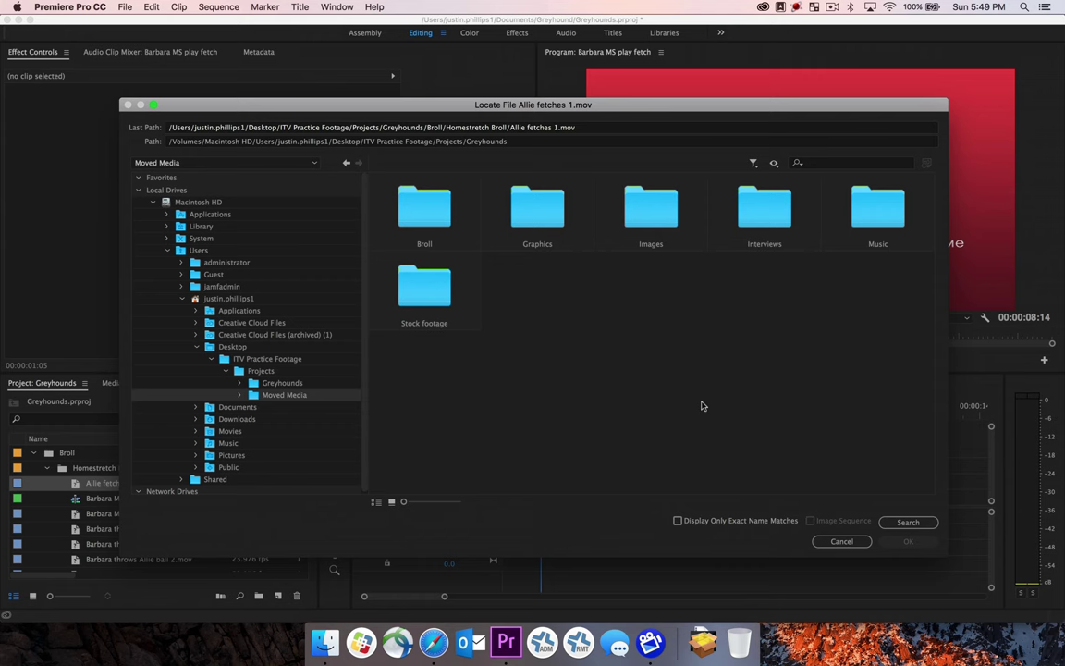
{"action": "left_click", "coordinate": [267, 361]}
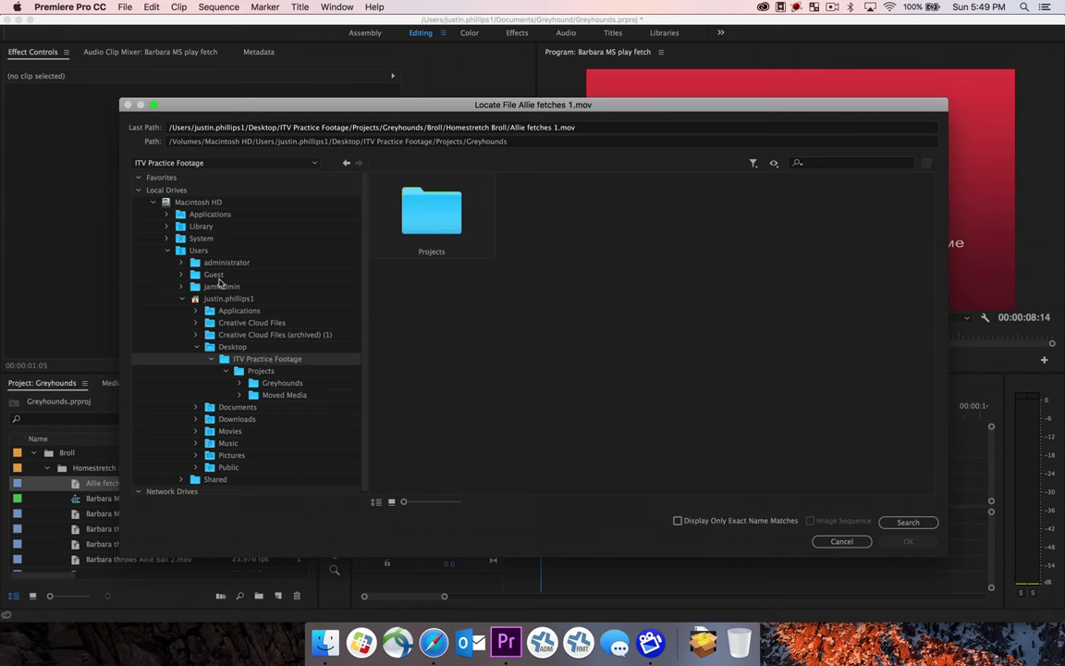
{"action": "left_click", "coordinate": [196, 203]}
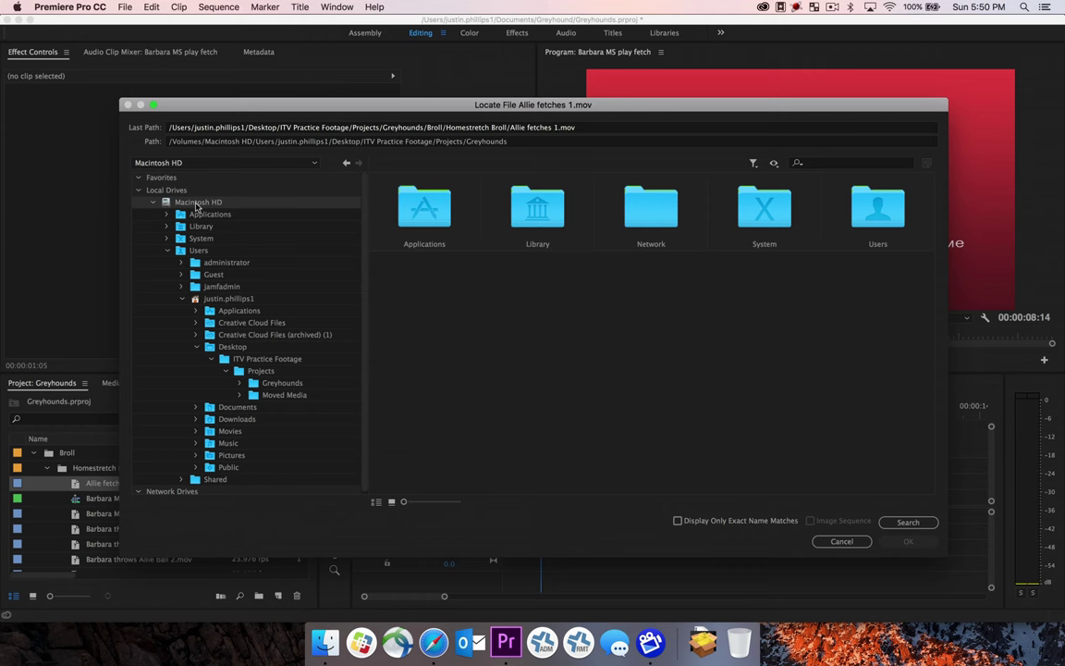
{"action": "left_click", "coordinate": [265, 371]}
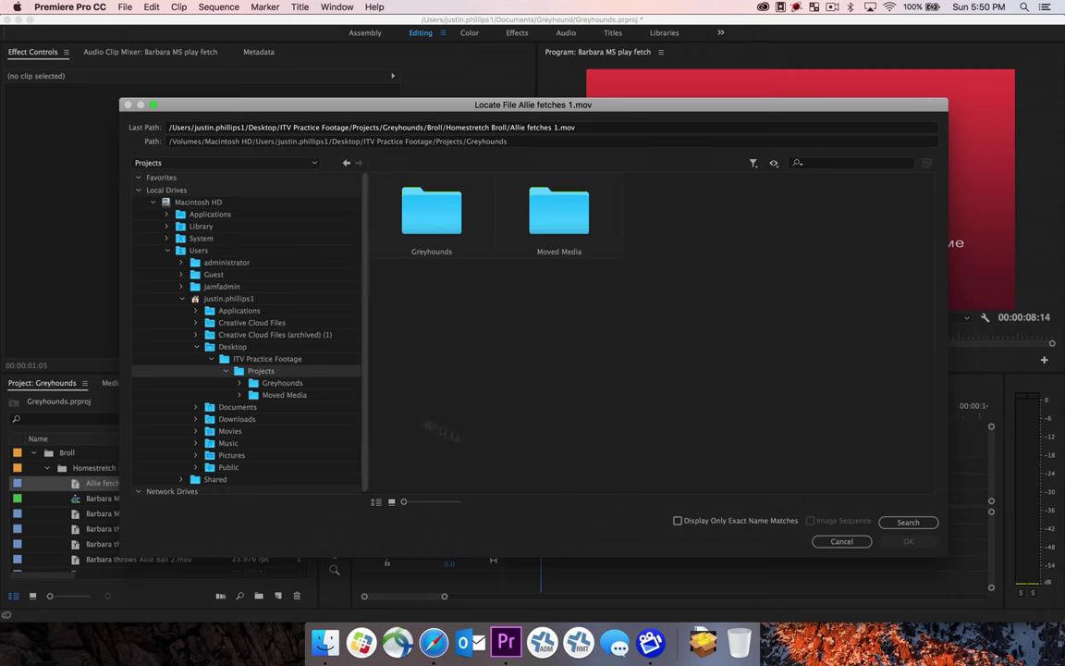
{"action": "left_click", "coordinate": [902, 523]}
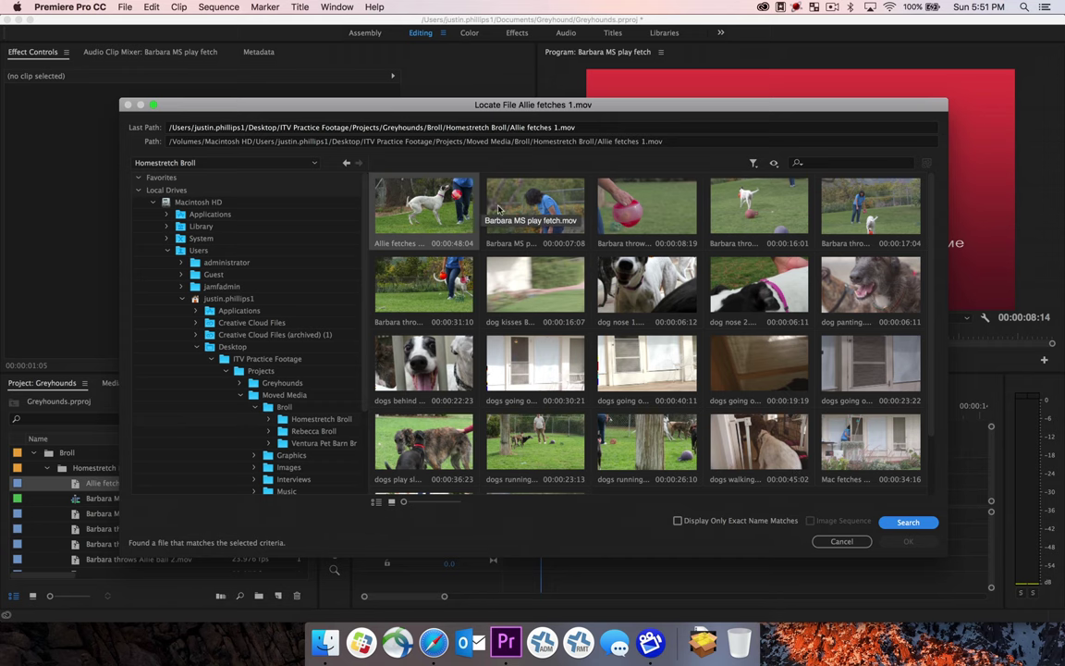
{"action": "left_click", "coordinate": [416, 202]}
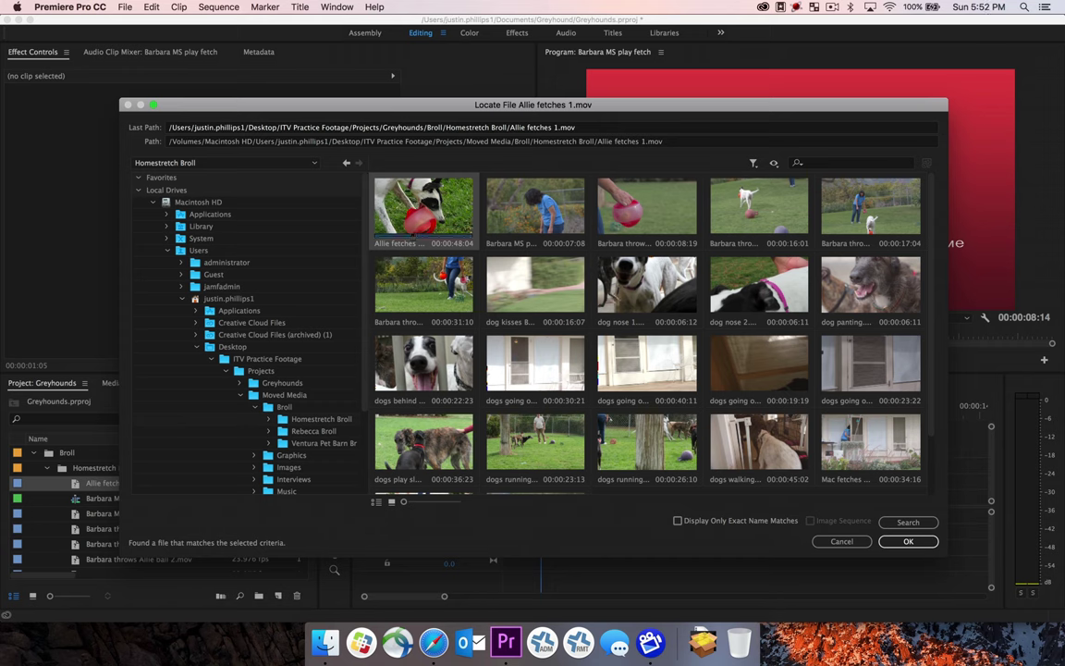
{"action": "left_click", "coordinate": [911, 543]}
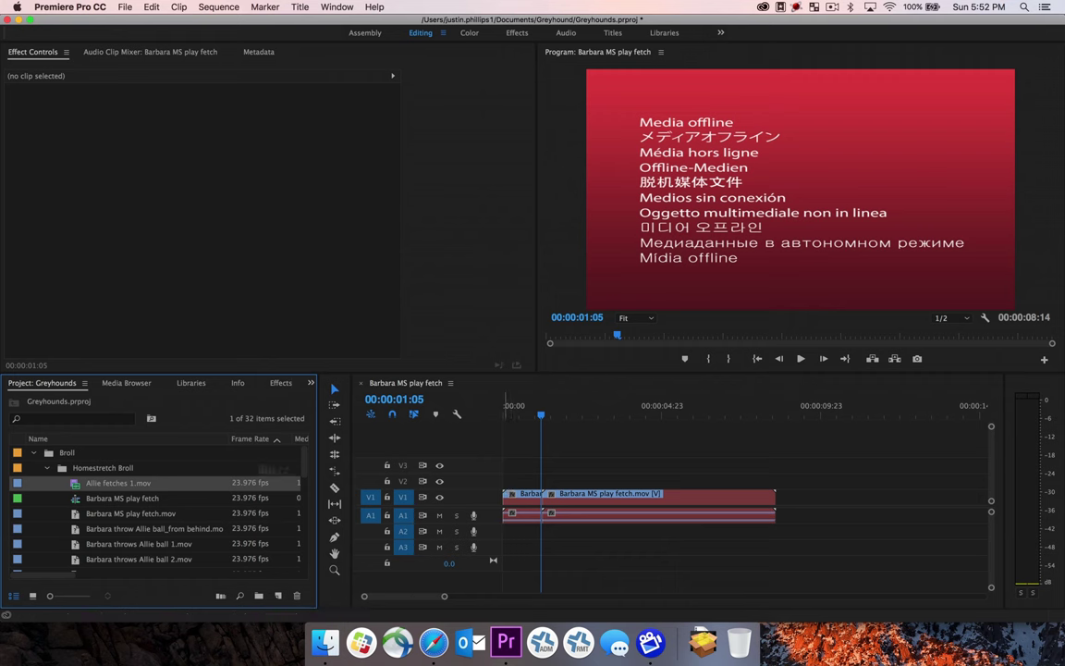
{"action": "left_click", "coordinate": [89, 498]}
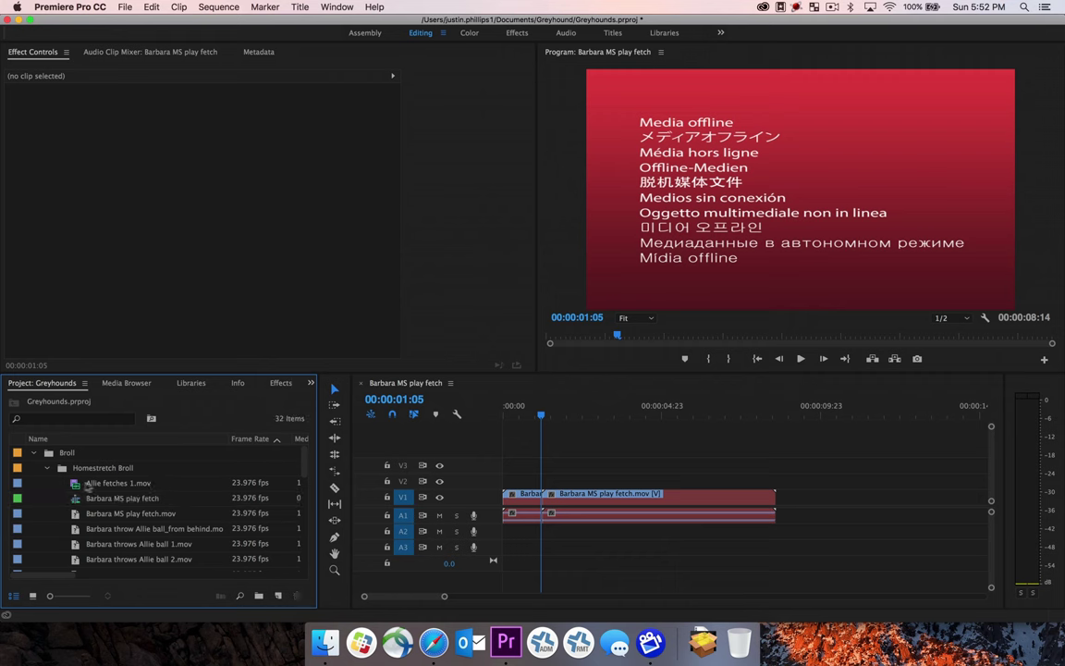
{"action": "left_click", "coordinate": [107, 483]}
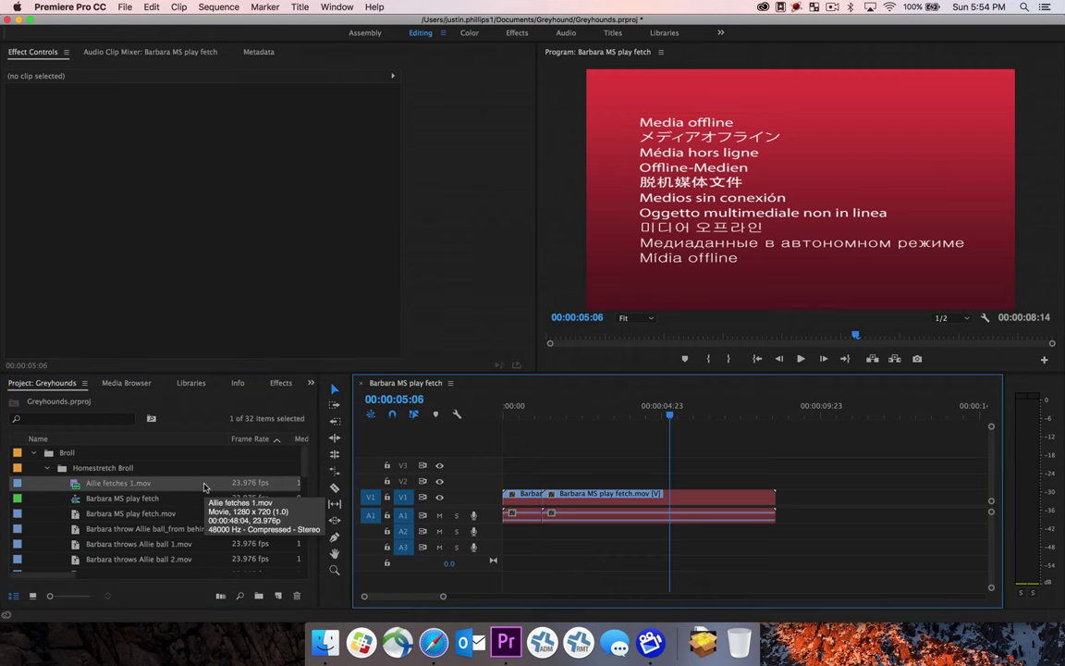
{"action": "left_click", "coordinate": [123, 469]}
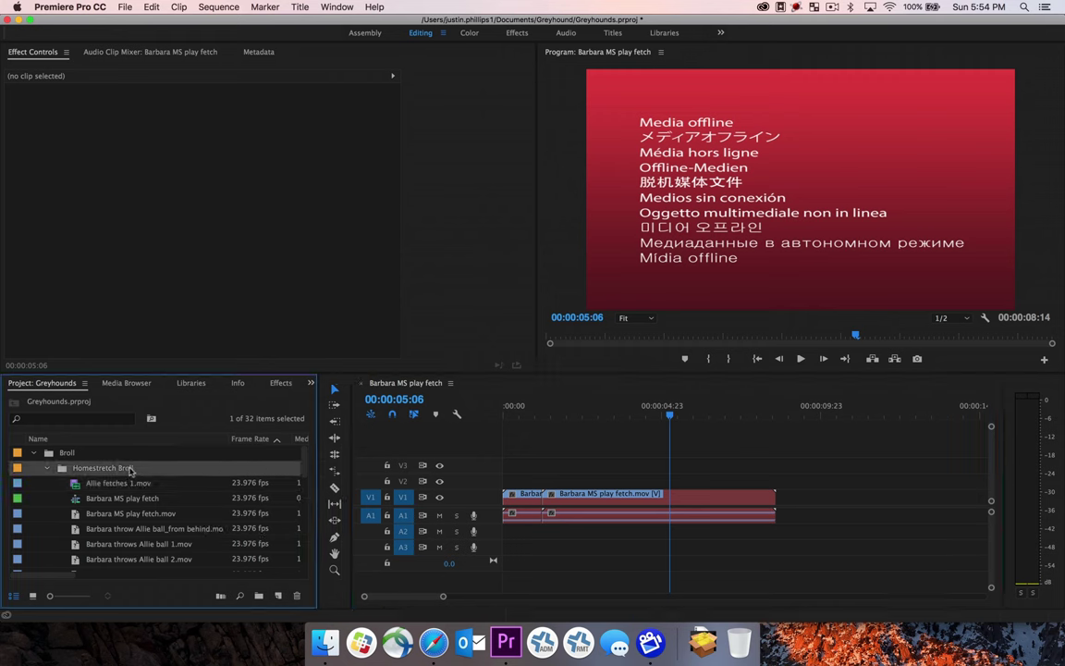
Run Link Media on the Homestretch Broll bin, review its 21 offline clips, and locate Barbara MS play fetch.mov
{"action": "right_click", "coordinate": [121, 471]}
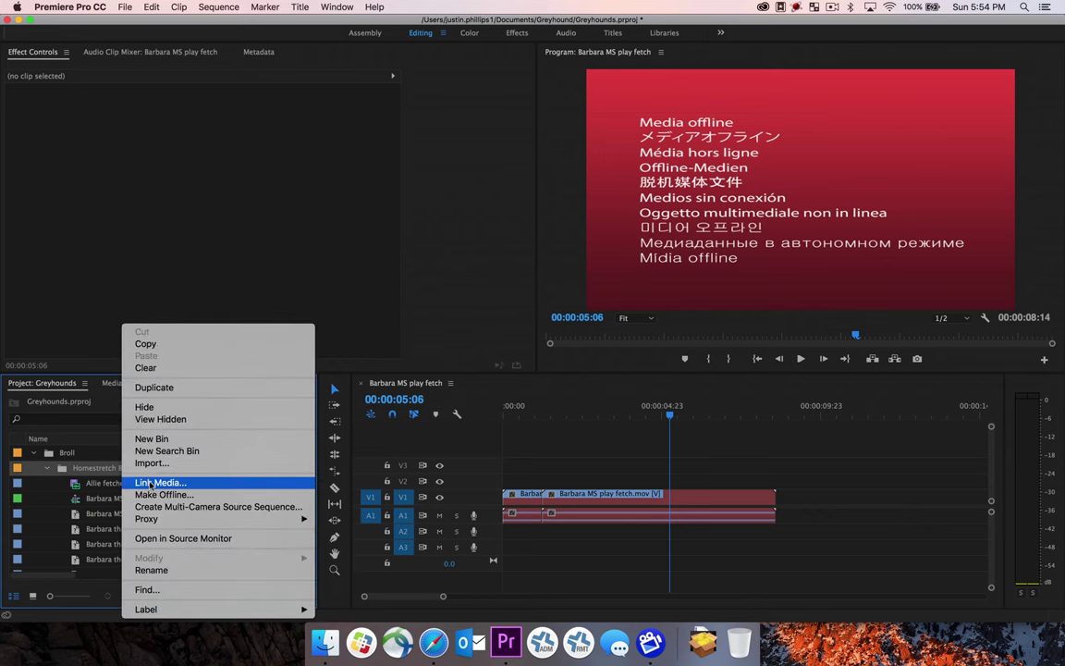
{"action": "left_click", "coordinate": [155, 482]}
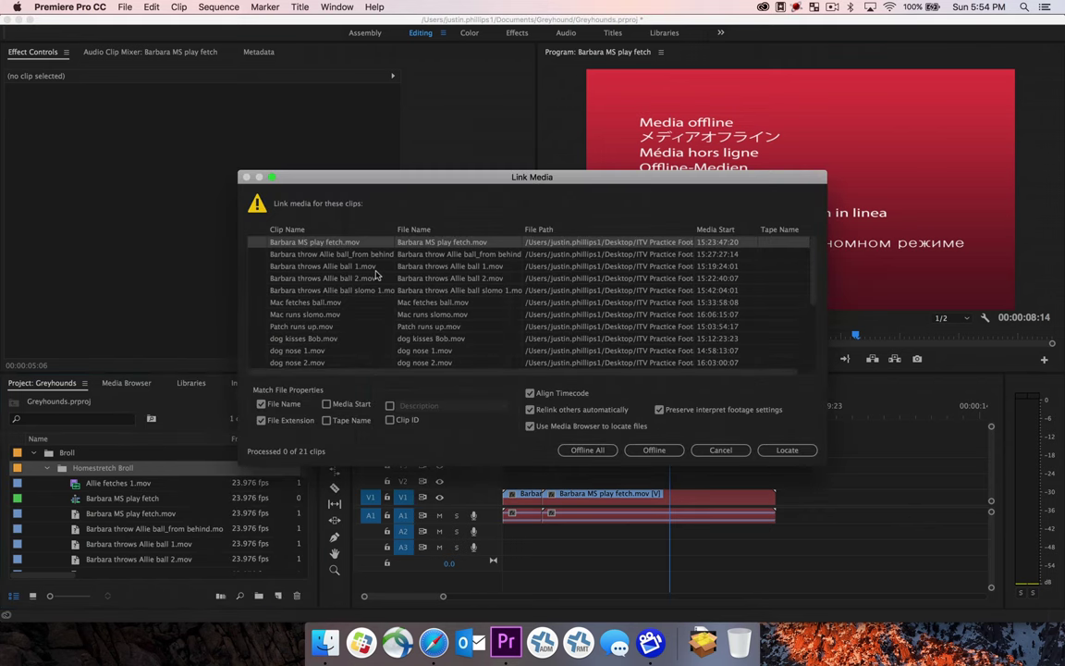
{"action": "scroll", "coordinate": [377, 274], "scroll_direction": "down", "scroll_amount": 5}
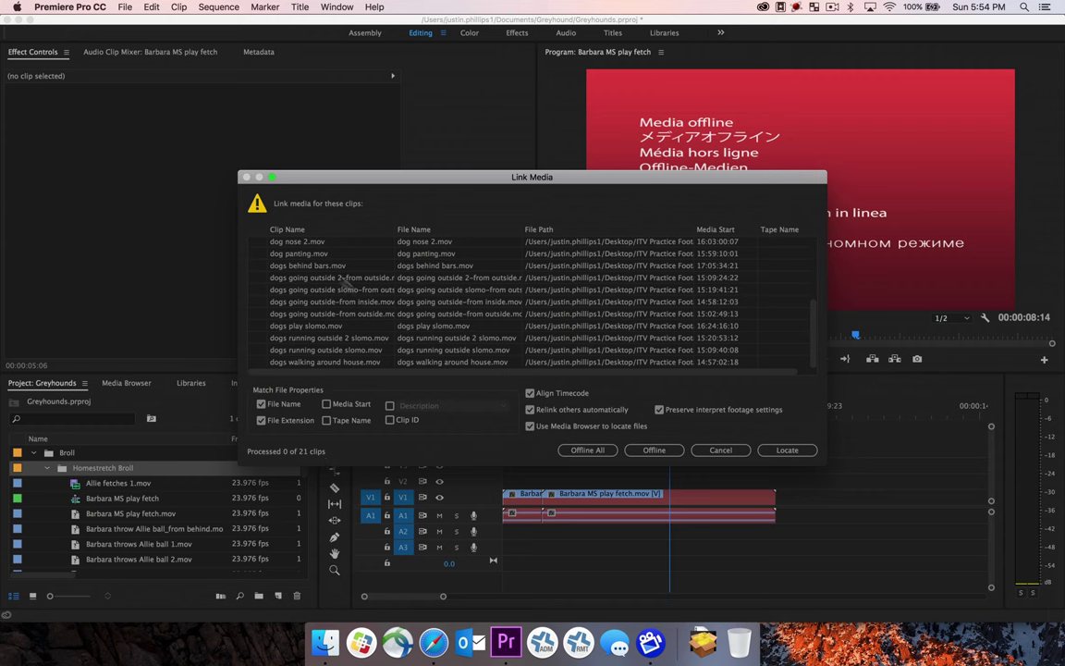
{"action": "scroll", "coordinate": [326, 262], "scroll_direction": "up", "scroll_amount": 5}
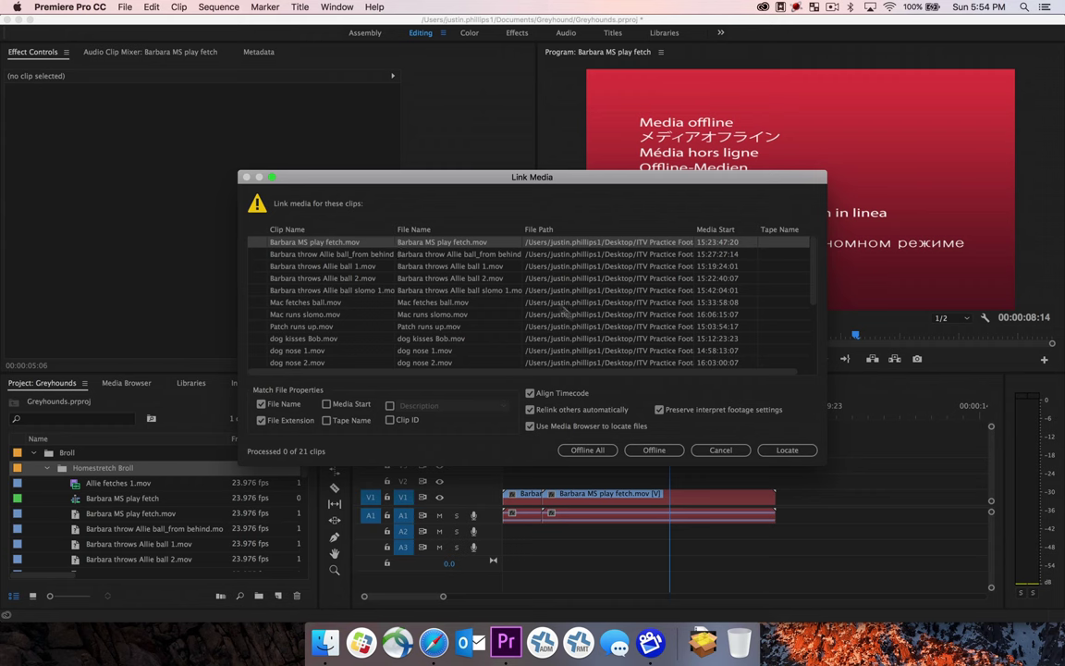
{"action": "scroll", "coordinate": [392, 293], "scroll_direction": "down", "scroll_amount": 5}
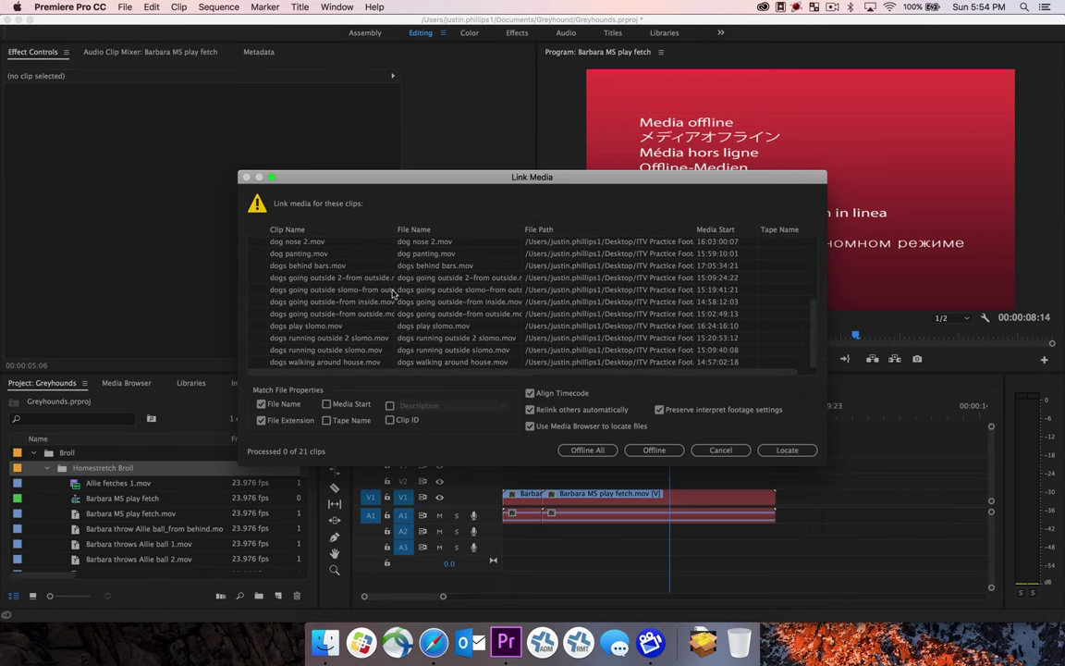
{"action": "left_click", "coordinate": [789, 450]}
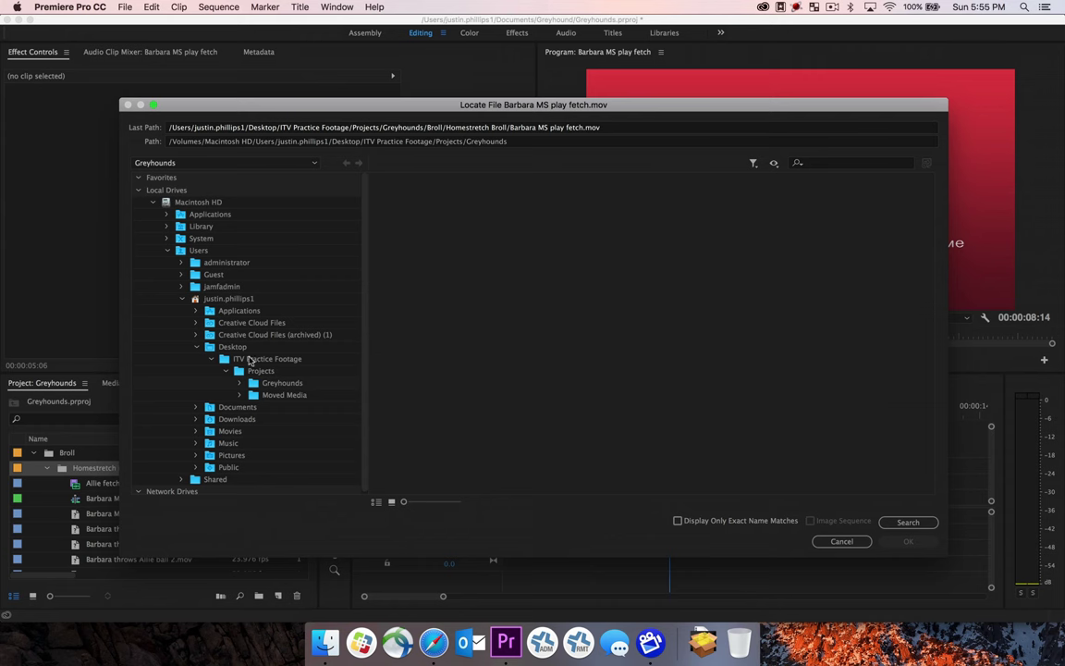
Search ITV Practice Footage and relink Barbara MS play fetch.mov, reconnecting the other clips automatically
{"action": "left_click", "coordinate": [250, 359]}
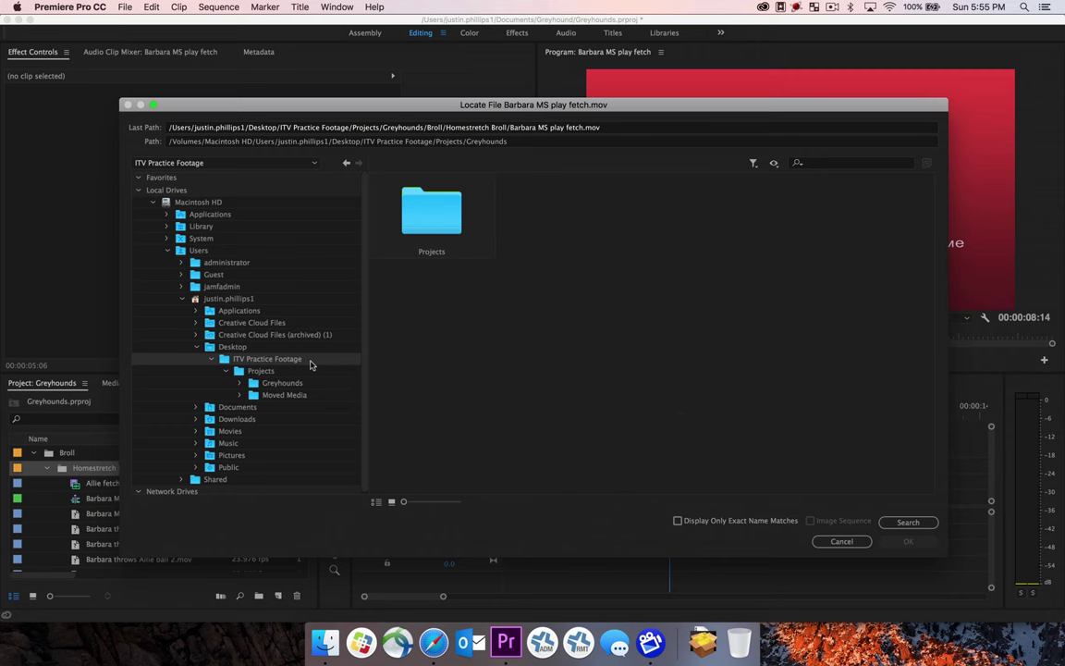
{"action": "left_click", "coordinate": [908, 523]}
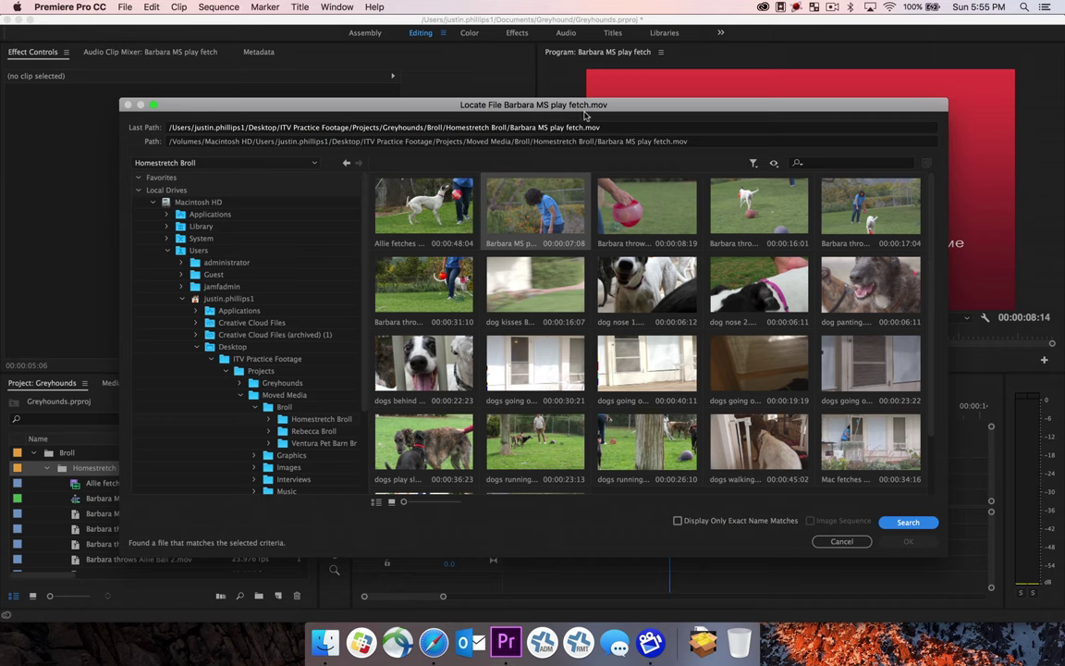
{"action": "left_click", "coordinate": [534, 205]}
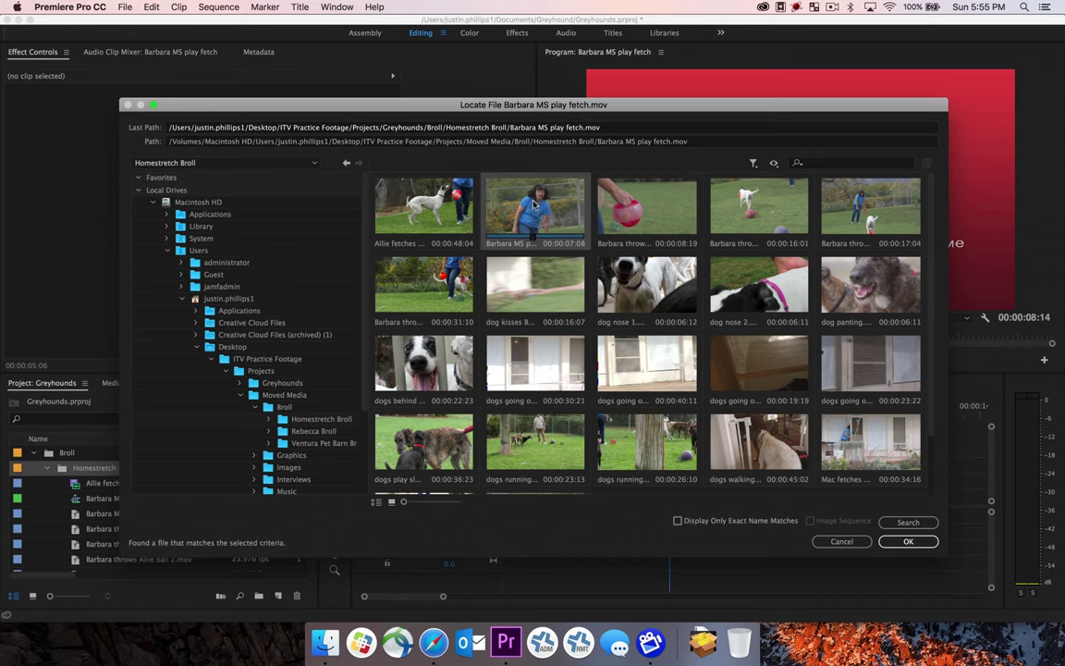
{"action": "left_click", "coordinate": [902, 544]}
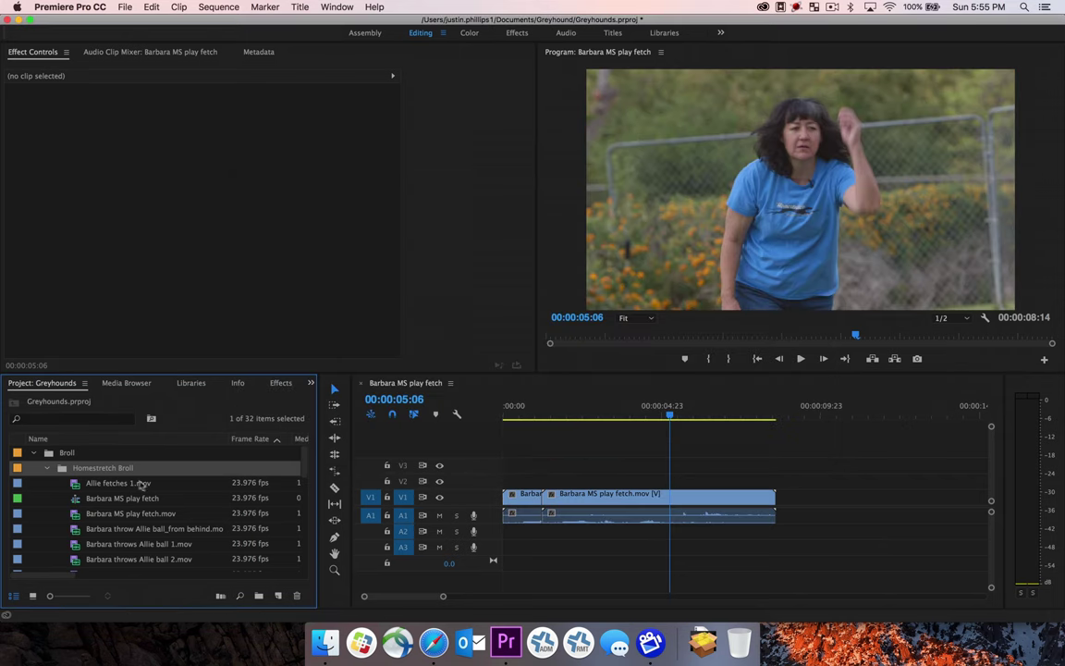
Check the relinked Homestretch Broll clips and scrub the playhead back to 00:00:03:21
{"action": "scroll", "coordinate": [139, 482], "scroll_direction": "down", "scroll_amount": 3}
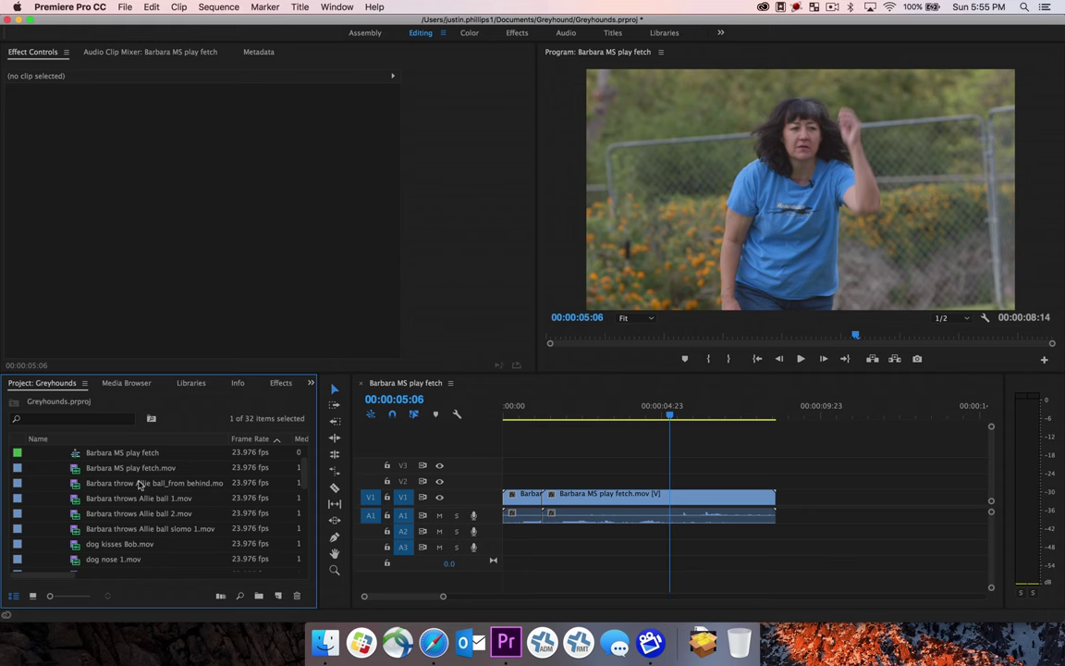
{"action": "scroll", "coordinate": [125, 480], "scroll_direction": "down", "scroll_amount": 6}
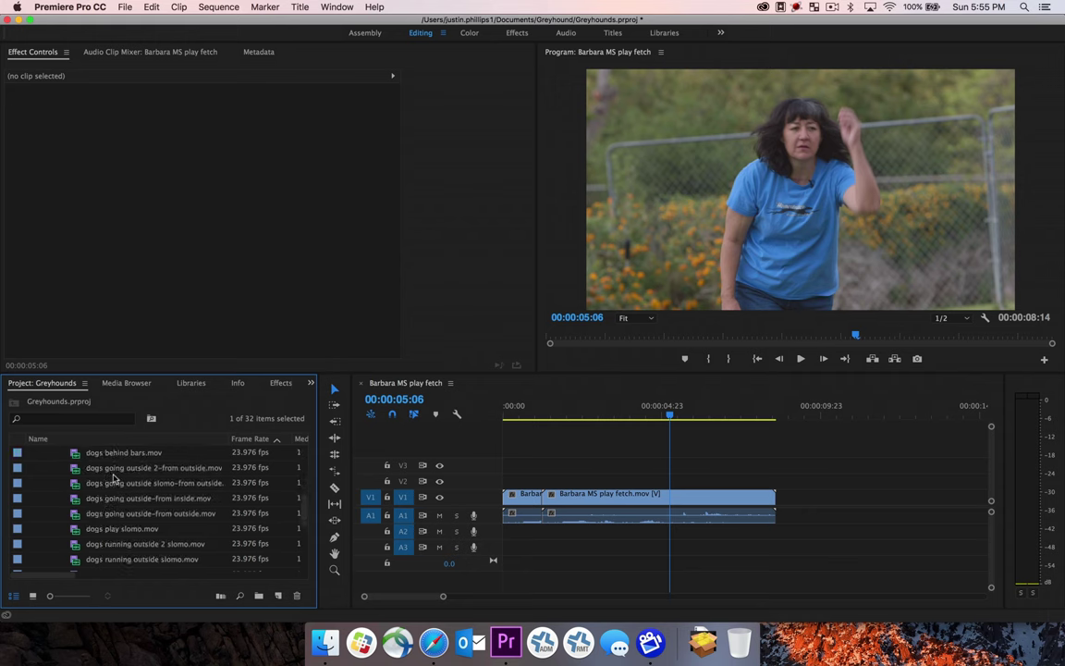
{"action": "scroll", "coordinate": [114, 477], "scroll_direction": "down", "scroll_amount": 5}
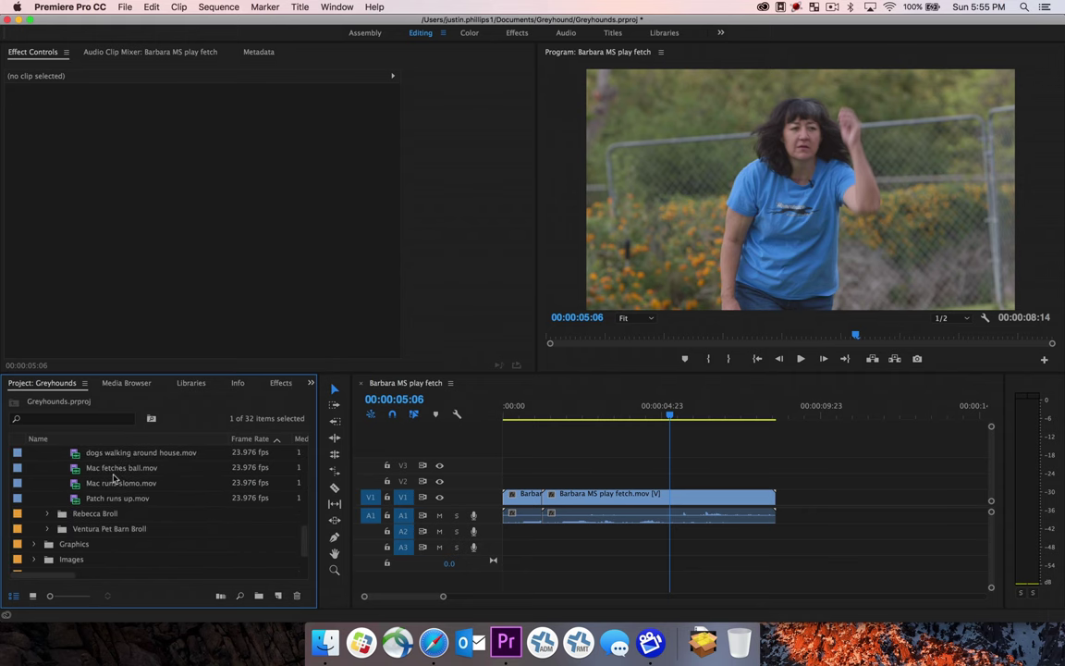
{"action": "left_click", "coordinate": [671, 418]}
{"action": "left_click_drag", "start_coordinate": [671, 418], "coordinate": [626, 419]}
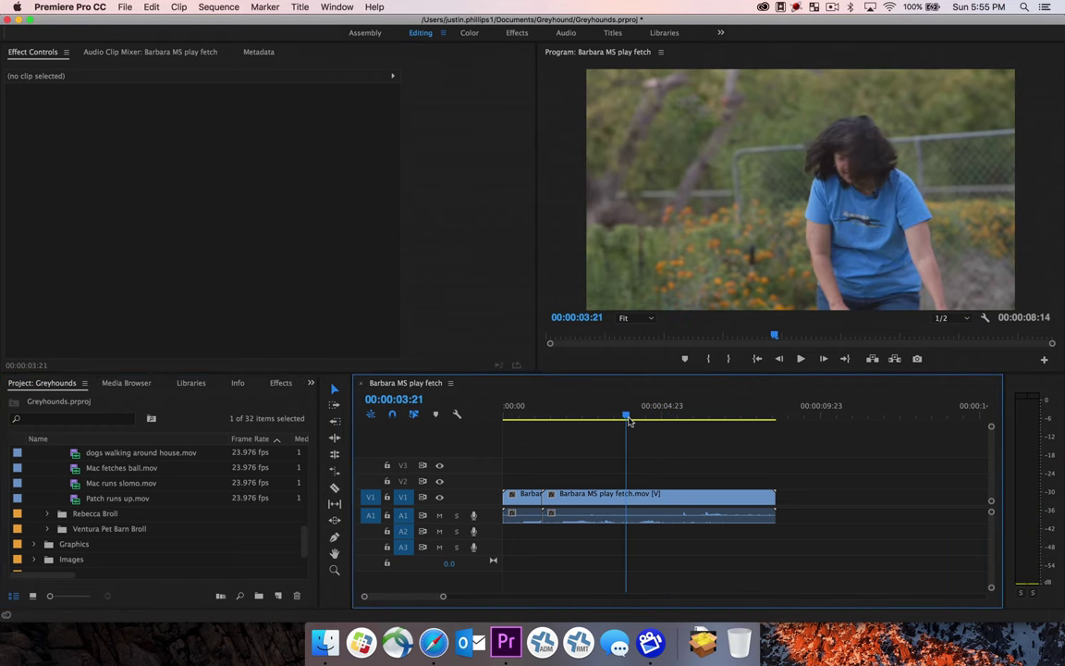